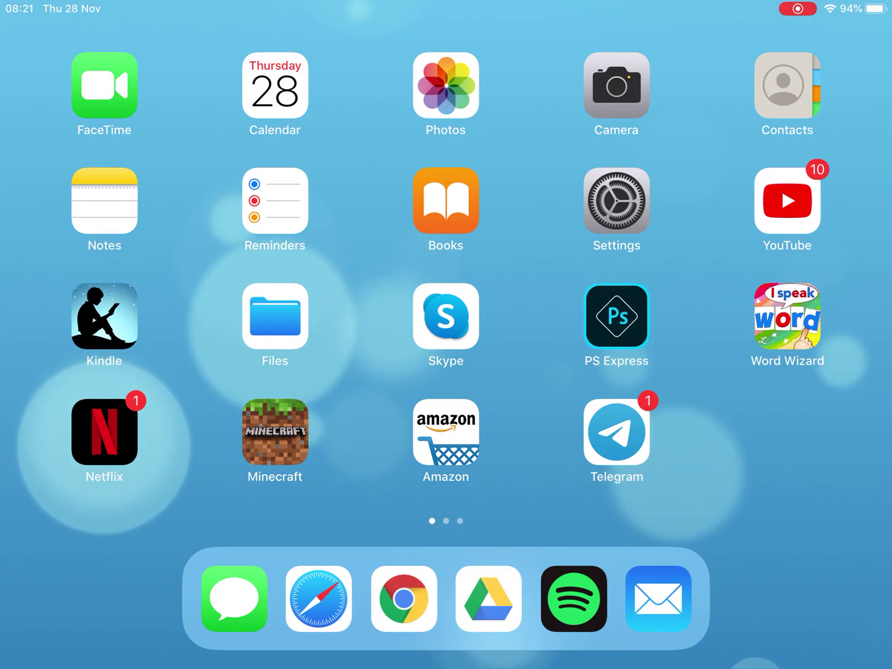
Open Settings to the Passwords & Accounts page
left_click(616, 200)
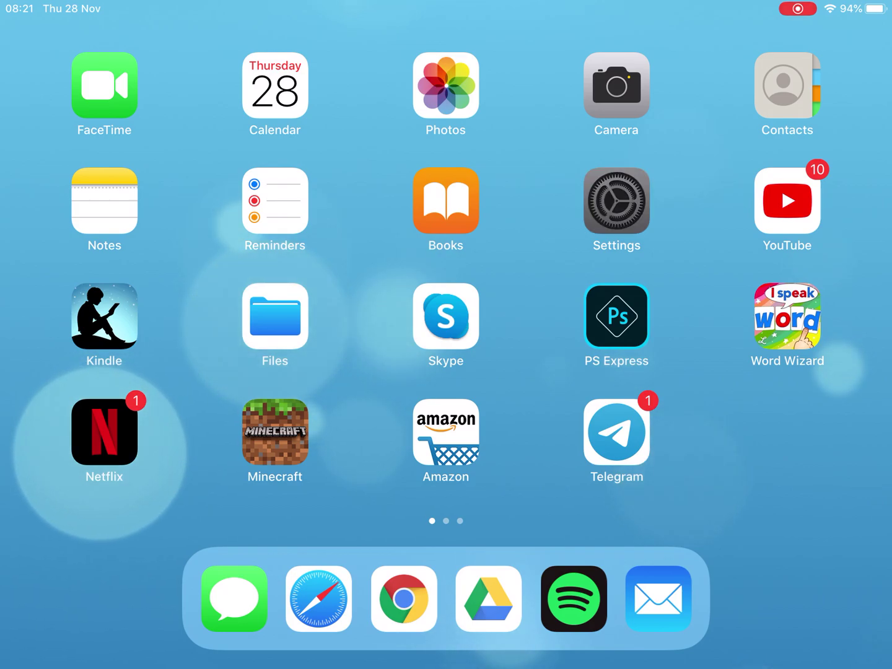
Choose Add Account, then Other, to list mail, contacts and calendar account types
scroll(164, 365, "up", 5)
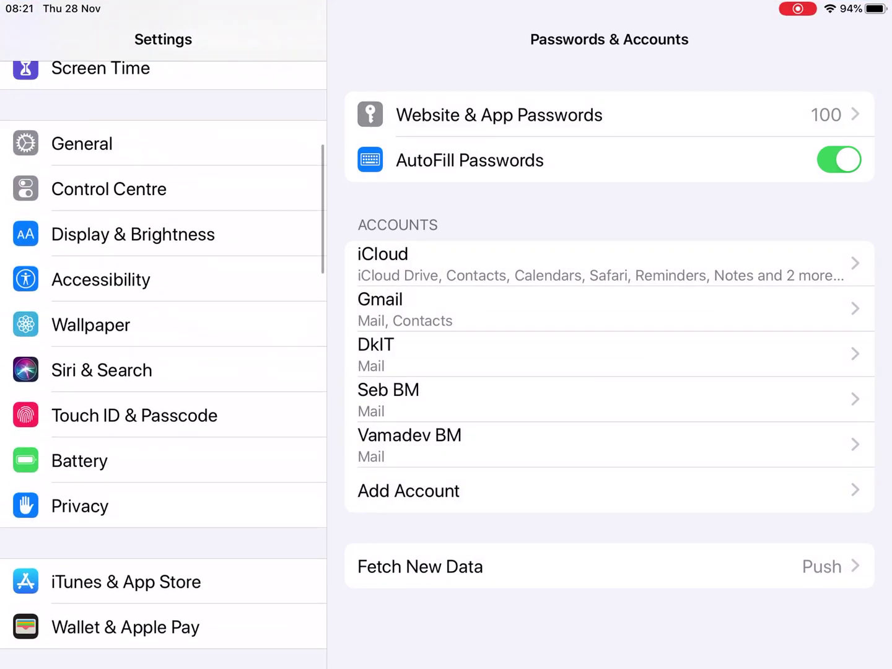
scroll(164, 364, "down", 7)
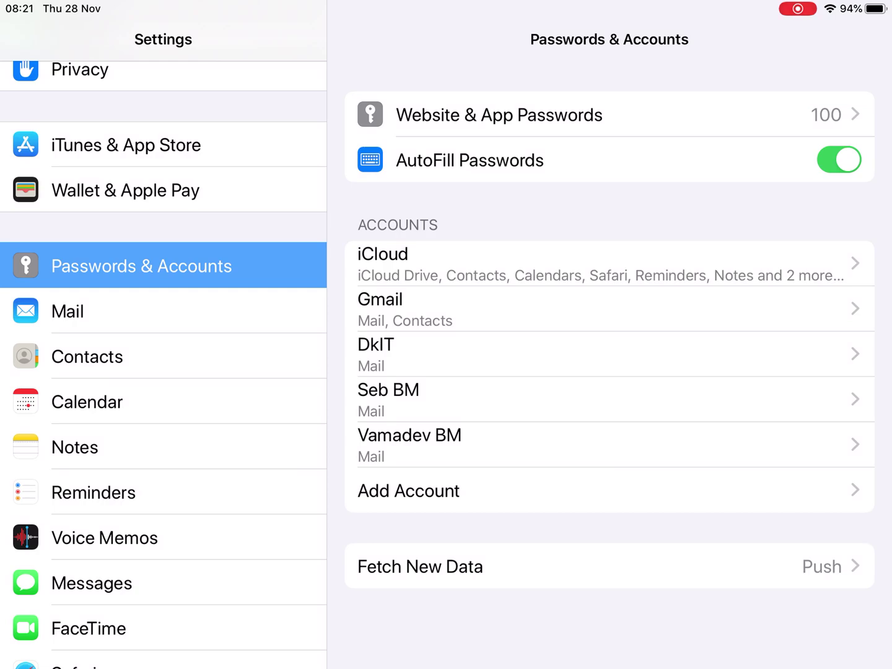
left_click(409, 490)
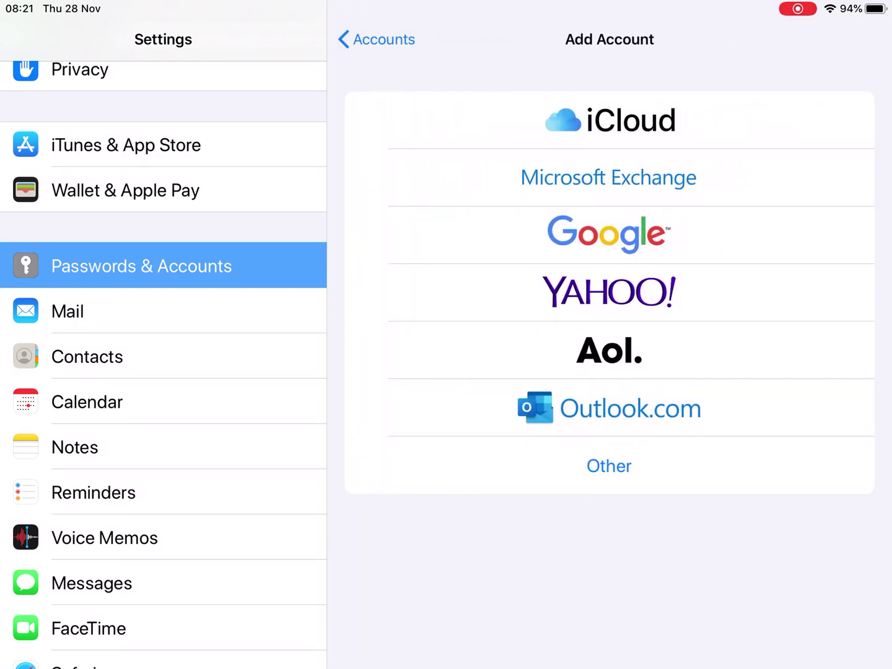
left_click(609, 466)
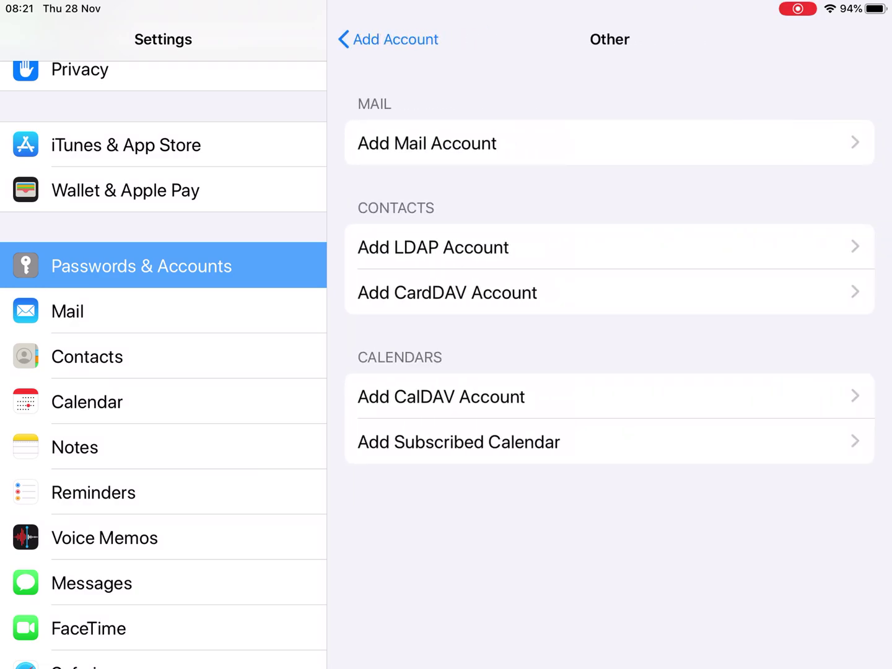
left_click(427, 144)
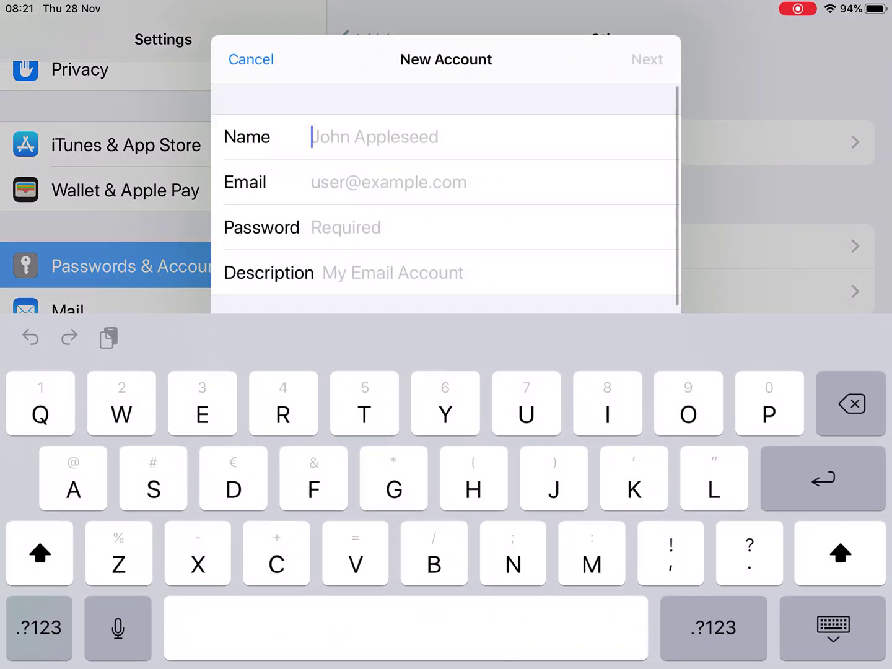
type("Test")
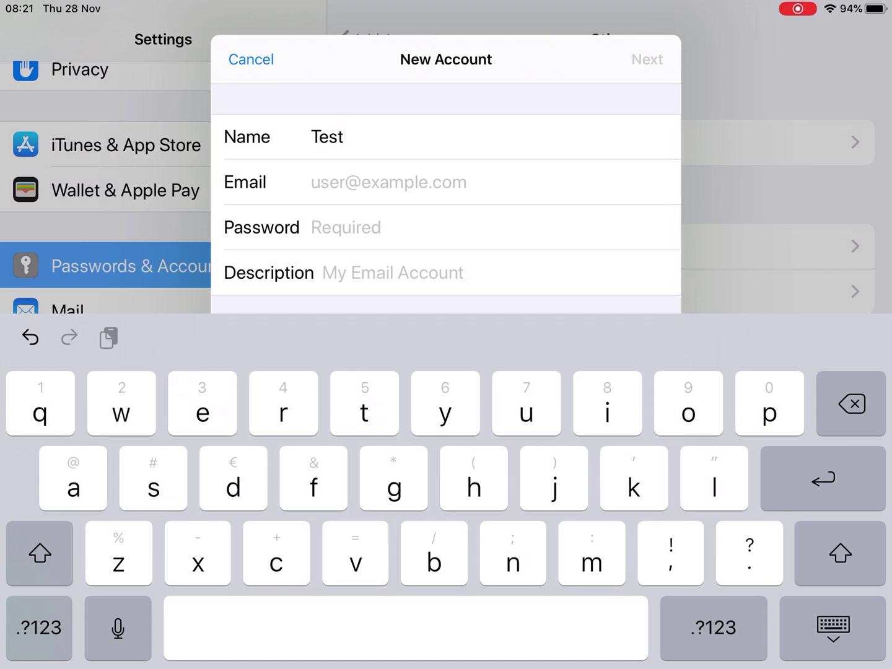
type(" Email")
key("Return")
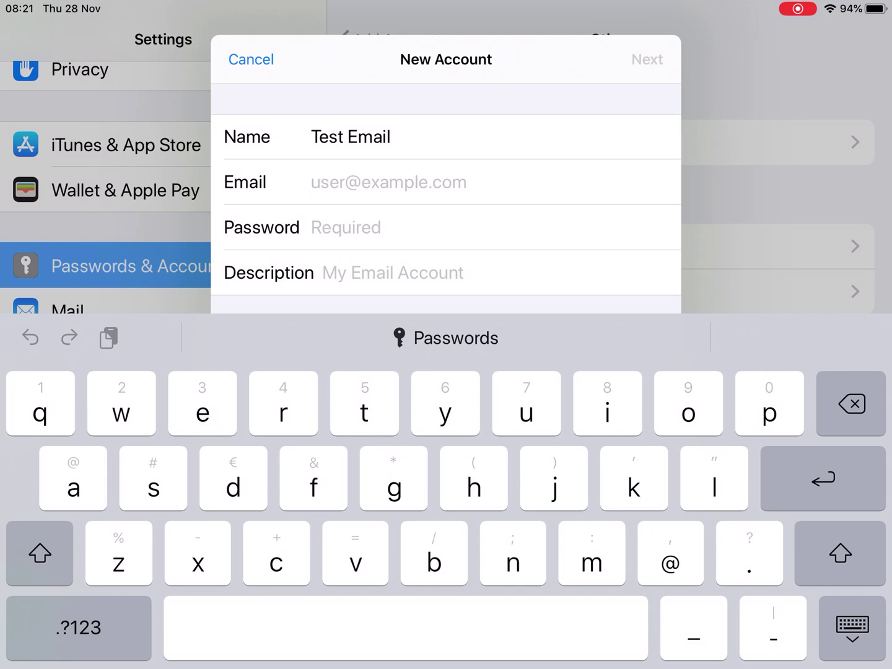
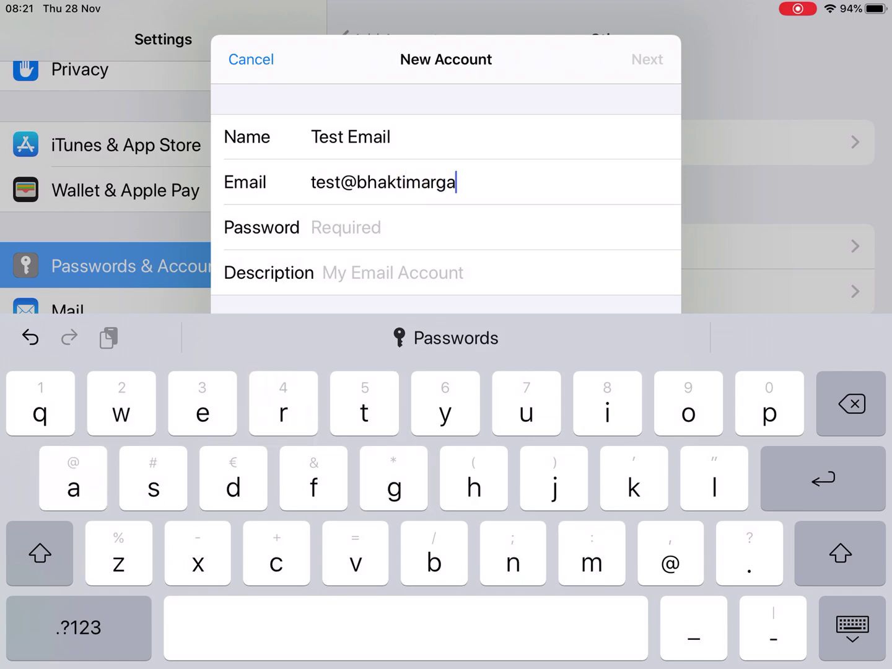
scroll(446, 198, "down", 2)
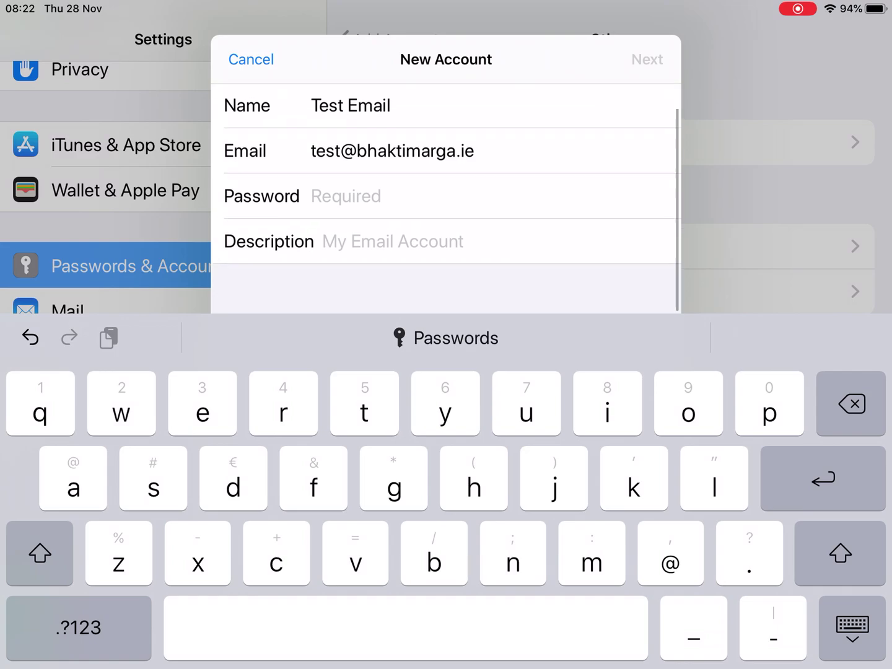
left_click(851, 627)
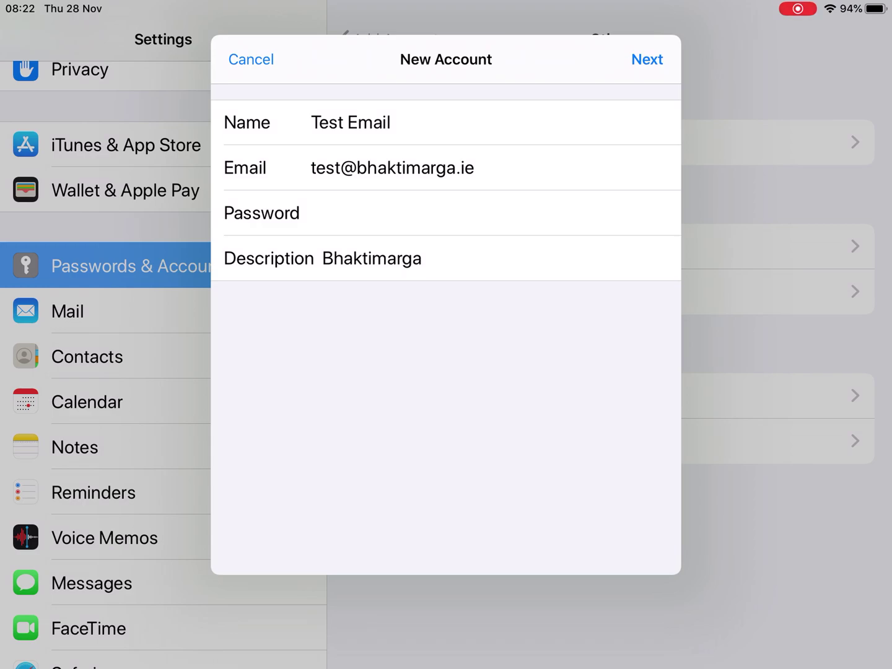
type("Test")
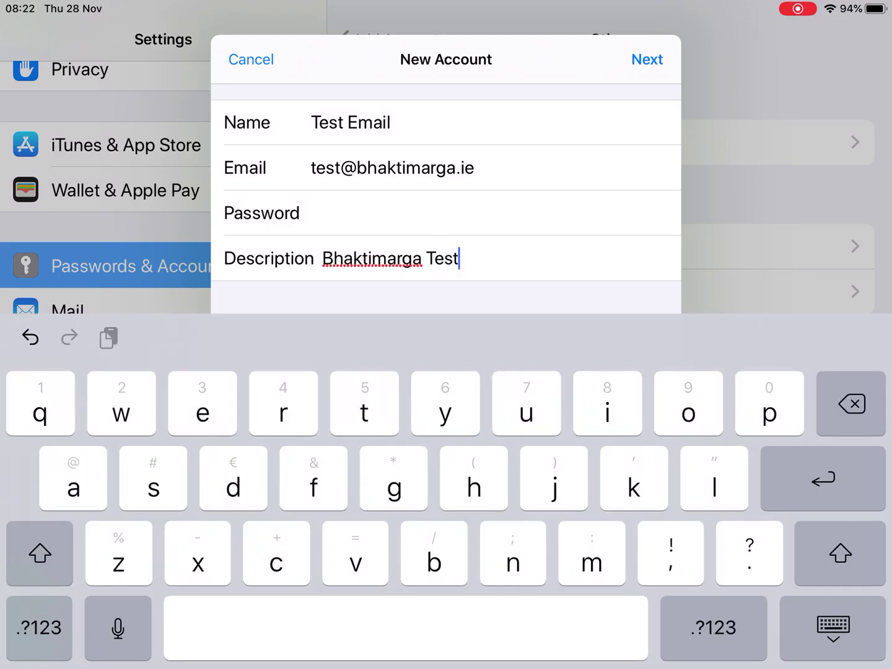
left_click(647, 59)
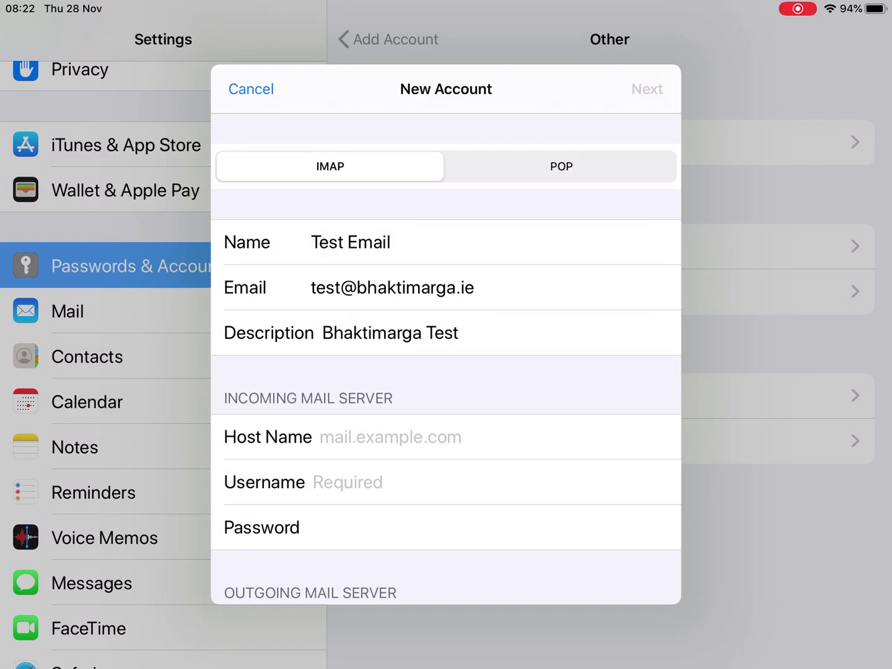
left_click(391, 438)
type("ma")
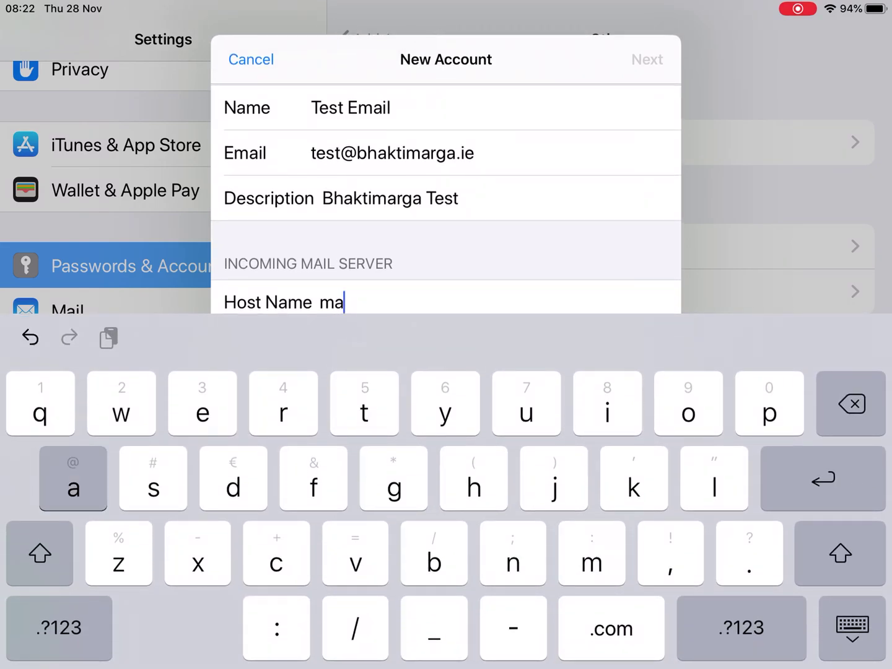
type("il.")
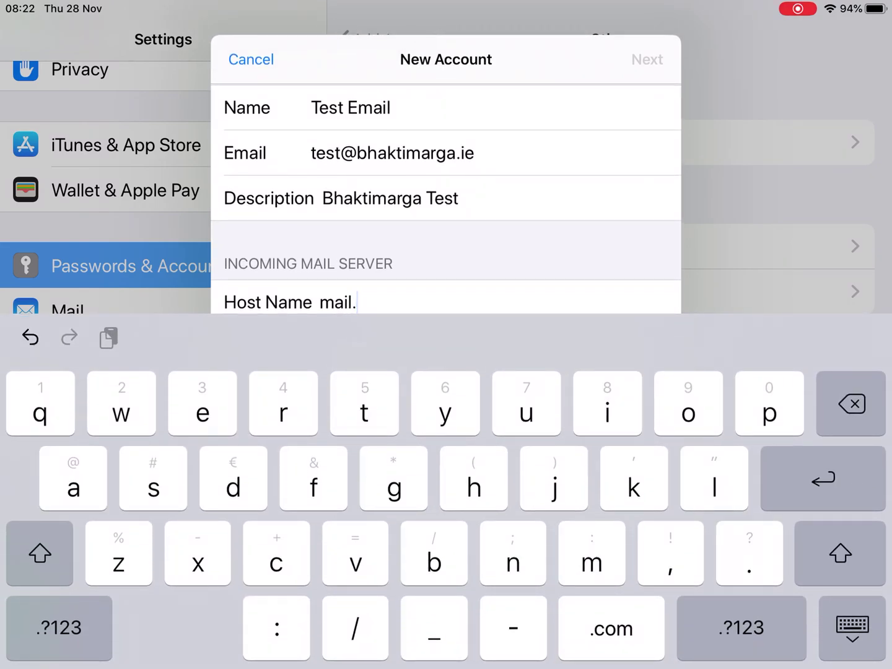
type("bhakti")
type("marga.")
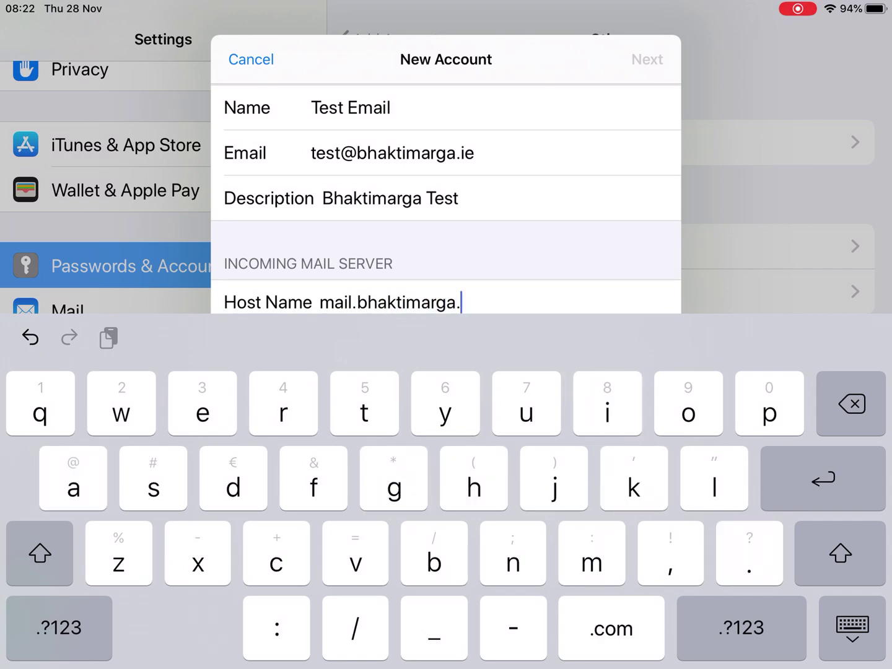
type("ie")
key("Return")
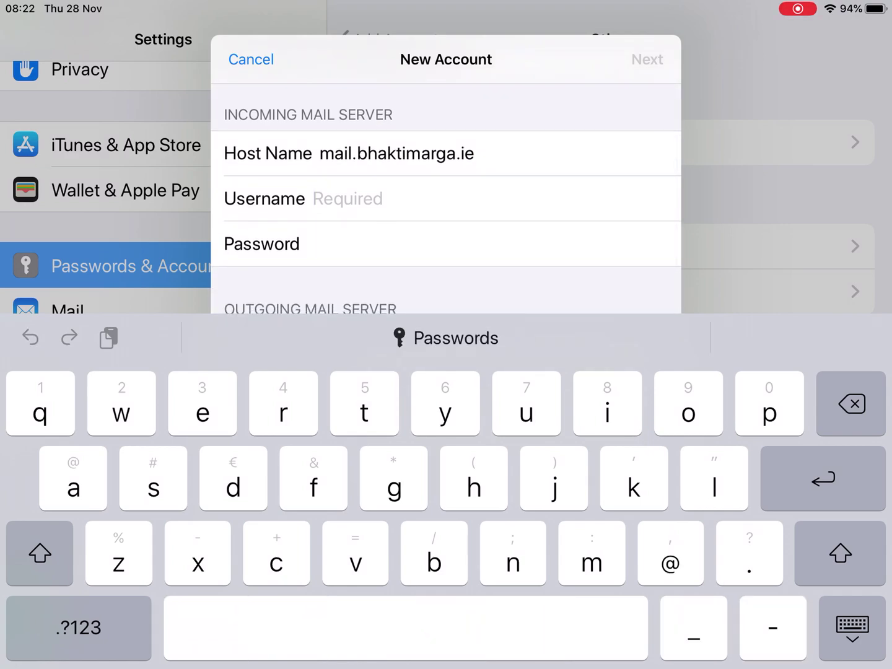
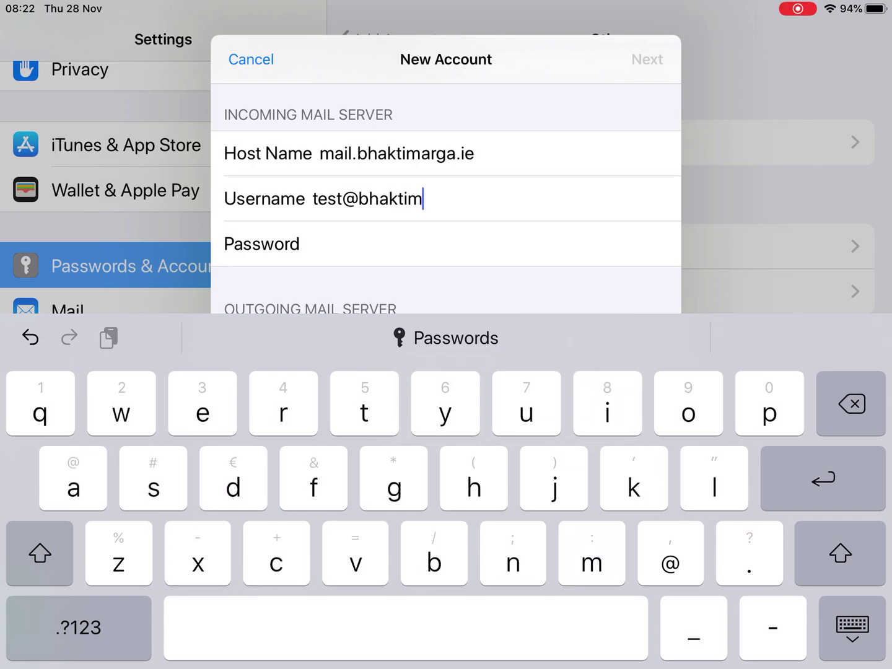
key("Return")
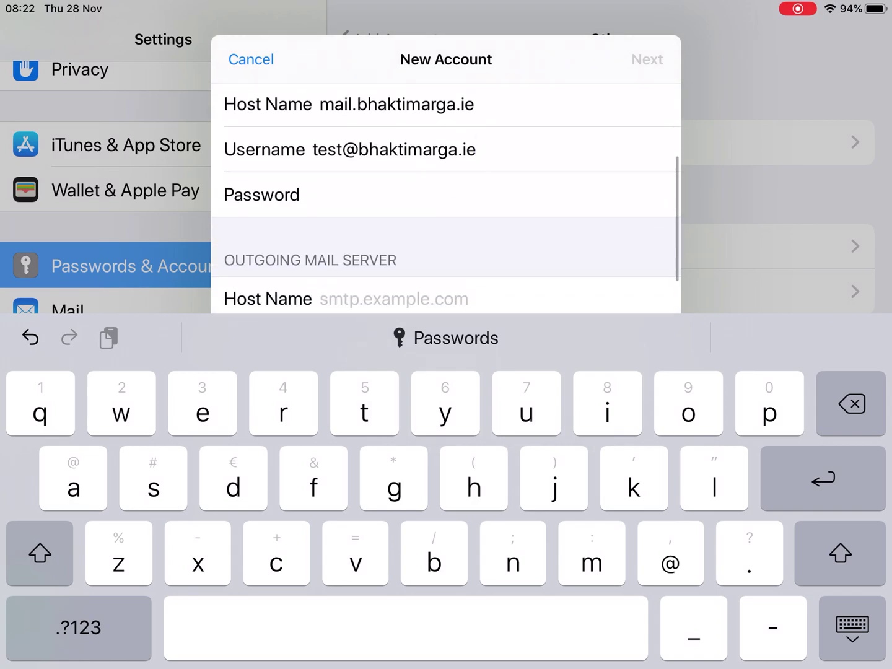
scroll(446, 195, "down", 2)
scroll(446, 195, "down", 2)
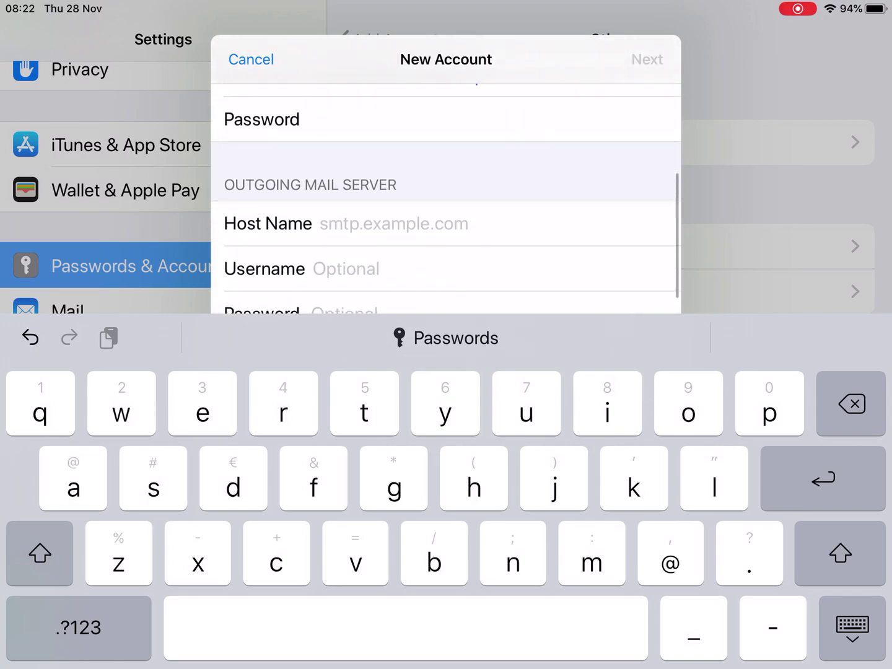
key("Return")
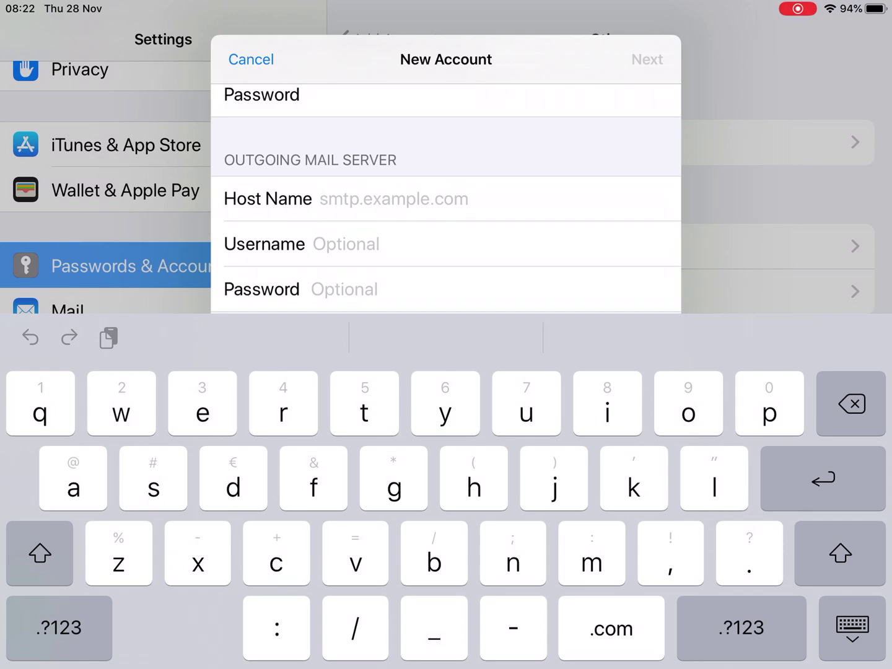
type("mail.")
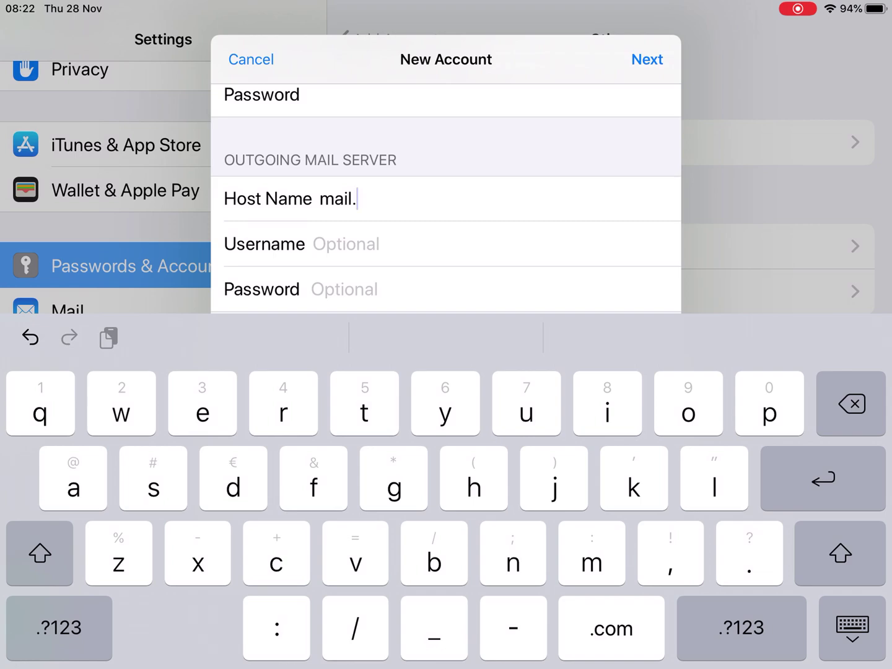
type("bhak")
type("timarg")
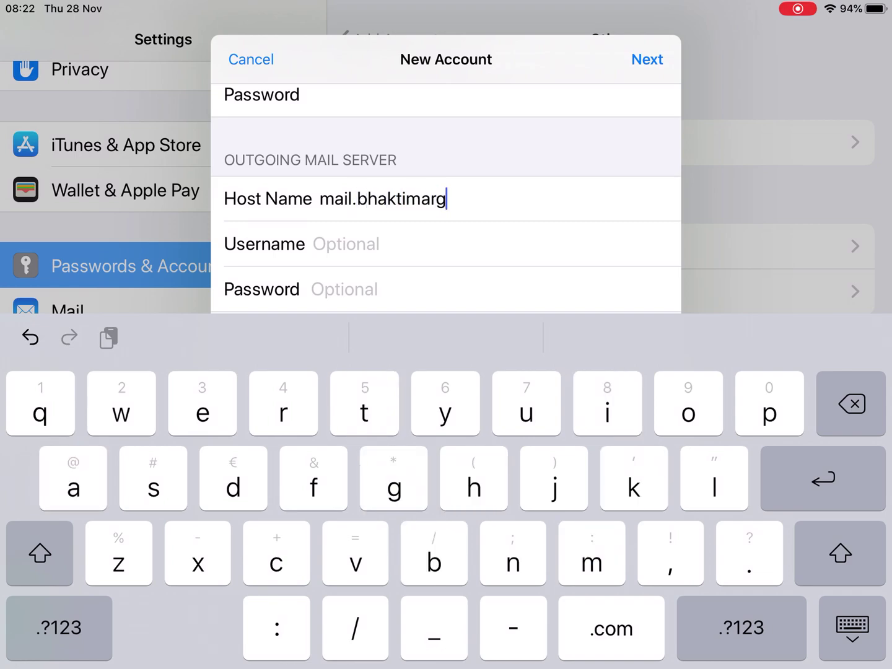
type("a.ie")
key("Return")
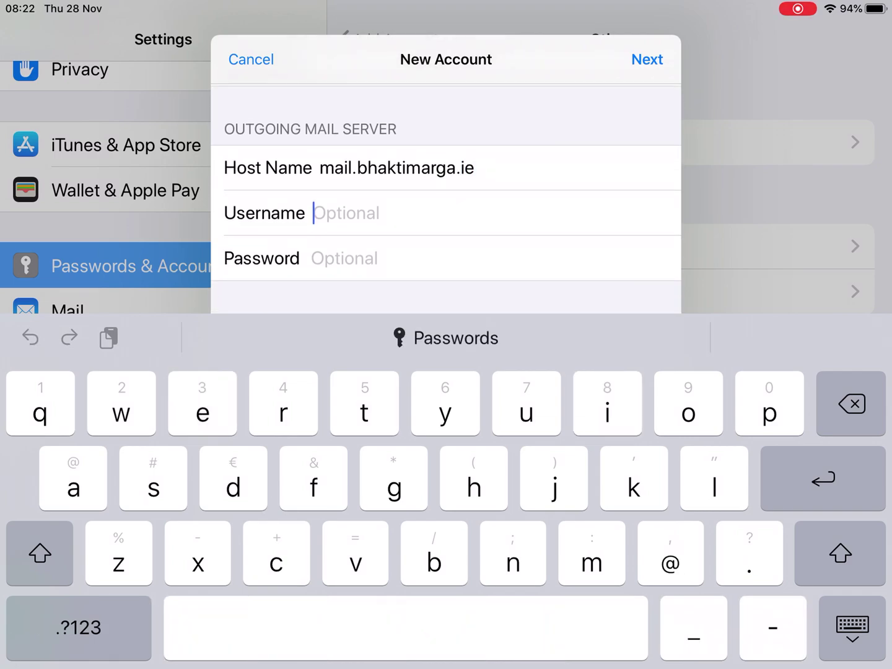
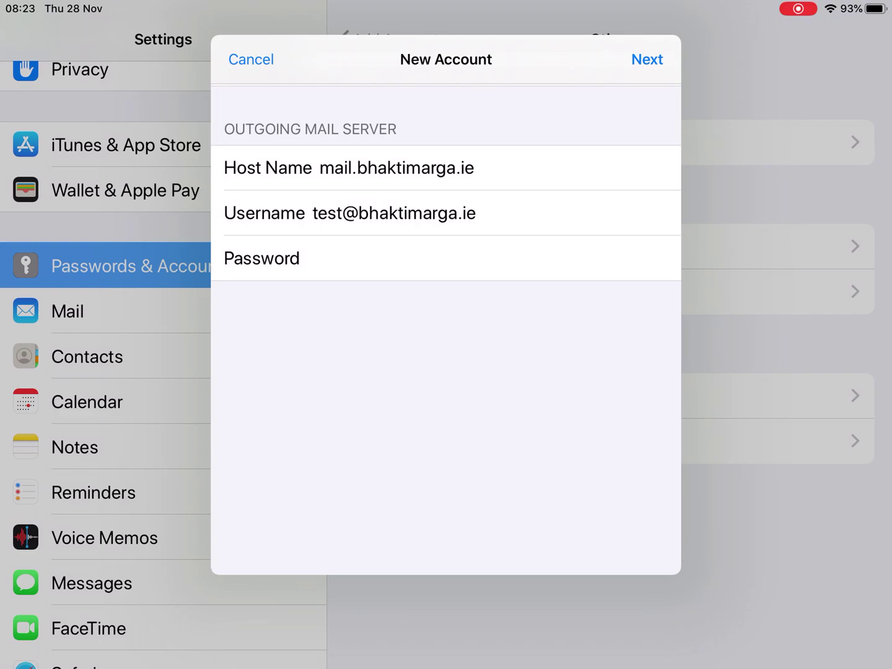
Verify the server settings and save the Bhaktimarga Test IMAP account
left_click(647, 60)
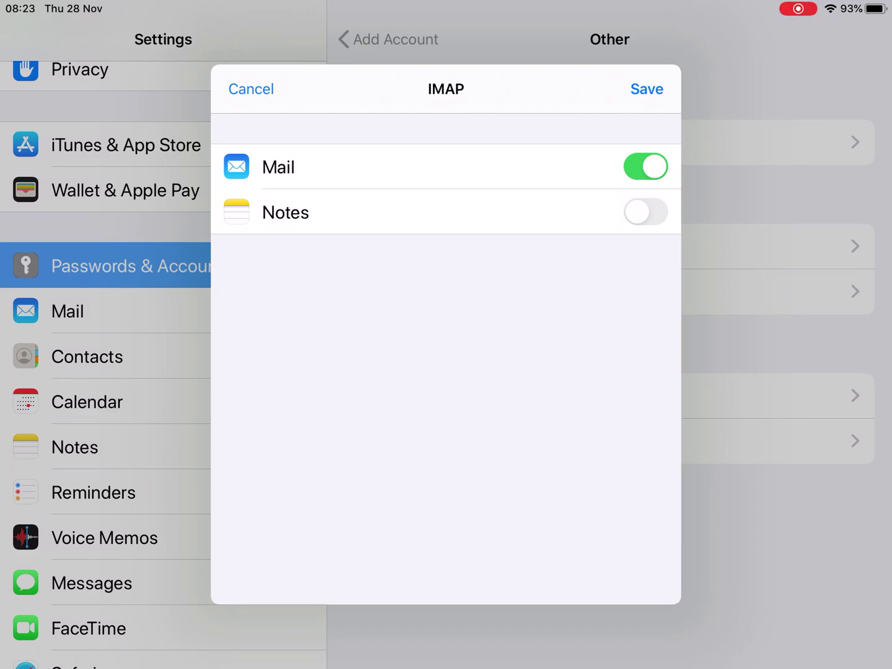
left_click(647, 88)
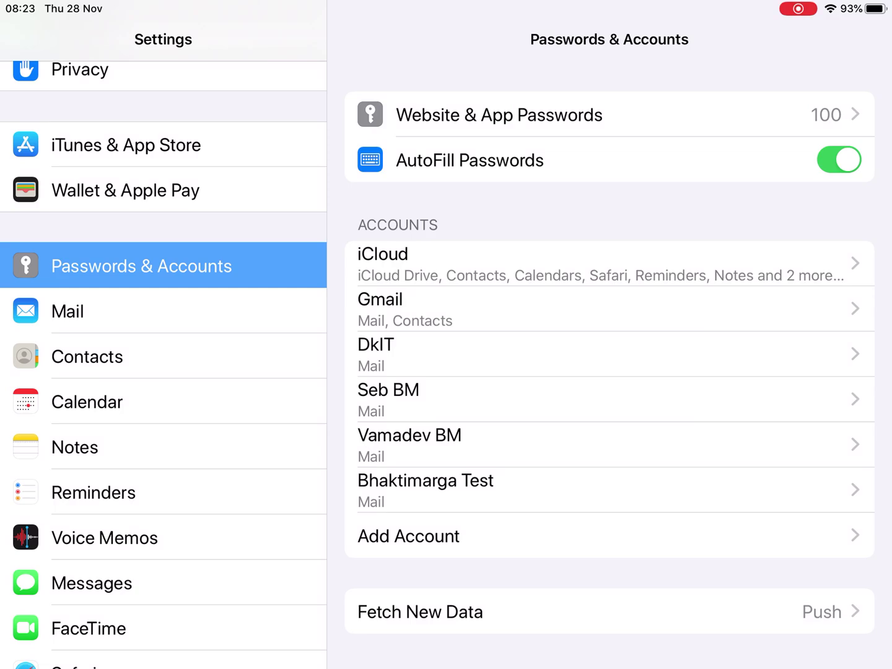
Launch Mail and open 'A test message 2' in the Bhaktimarga Test inbox
key("super+h")
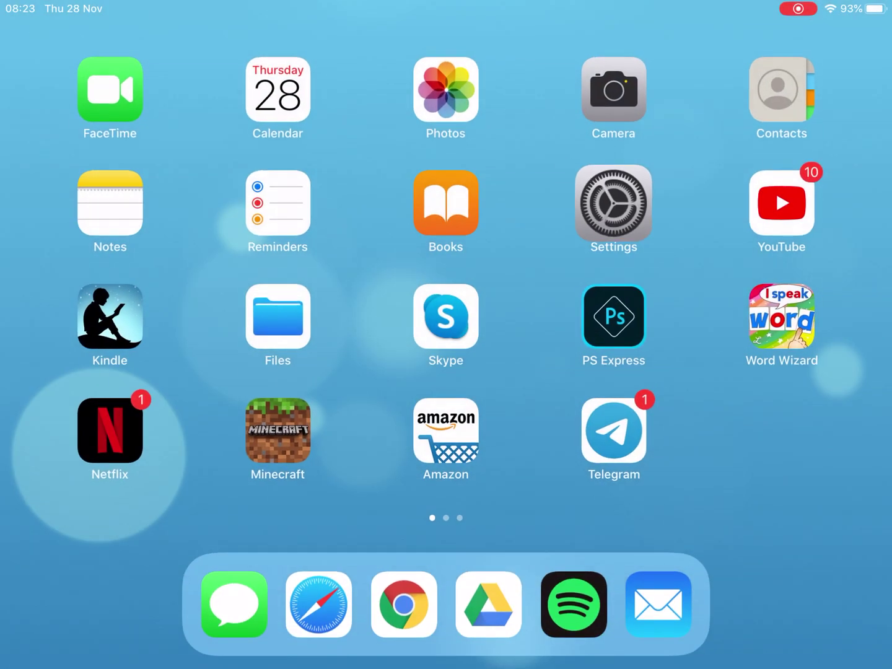
left_click(660, 599)
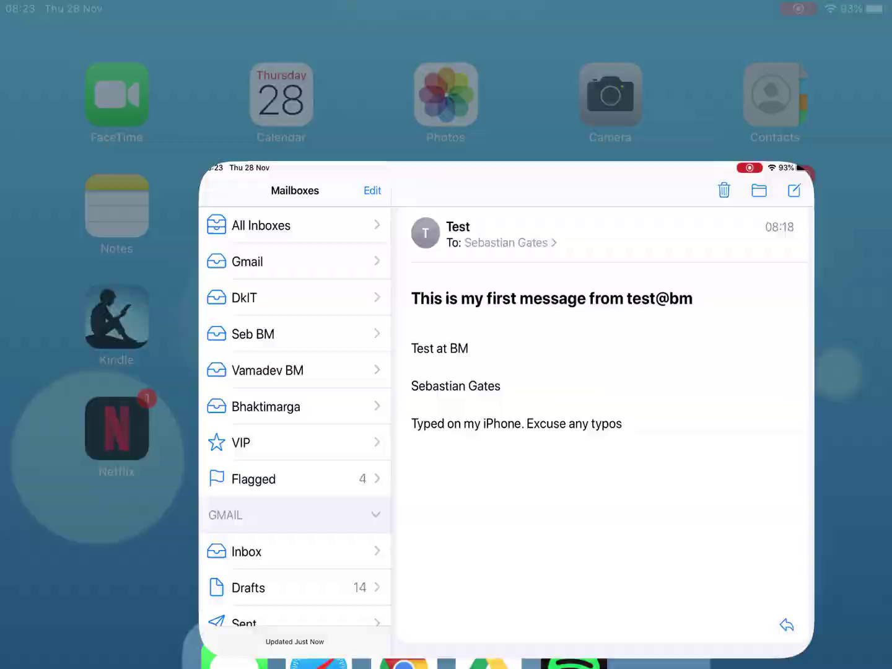
scroll(140, 341, "down", 4)
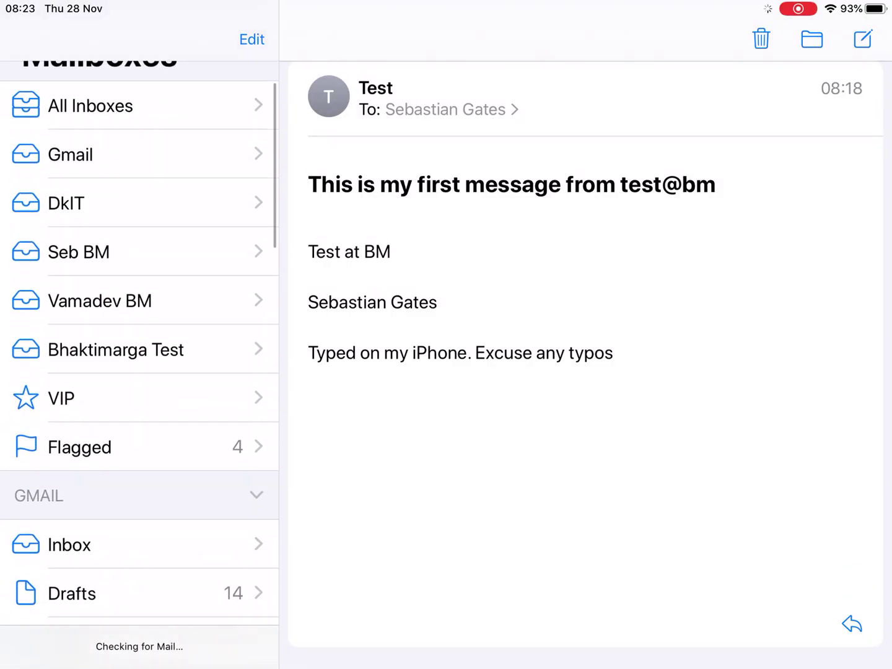
left_click(115, 266)
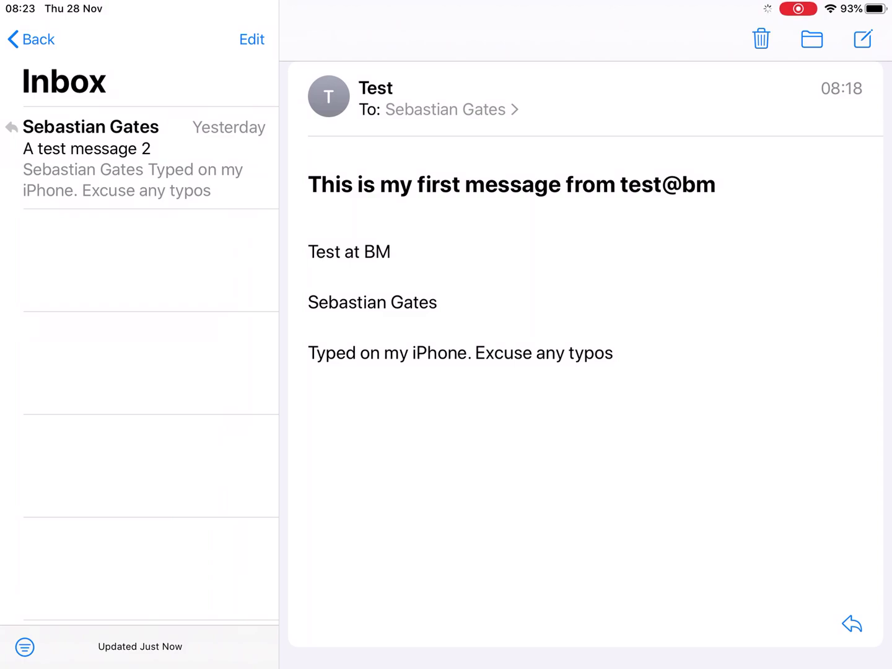
left_click(139, 158)
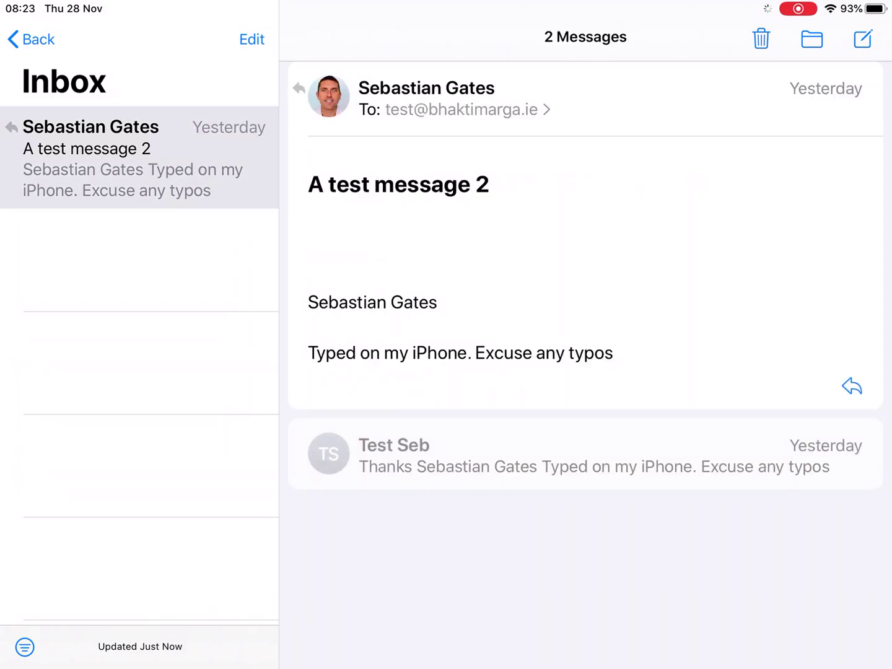
left_click(863, 38)
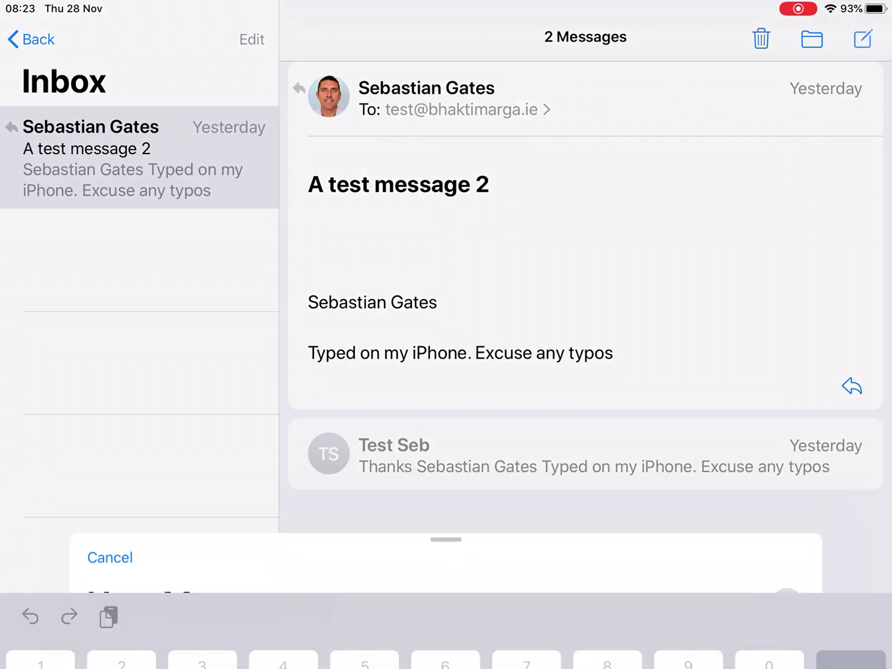
type("se")
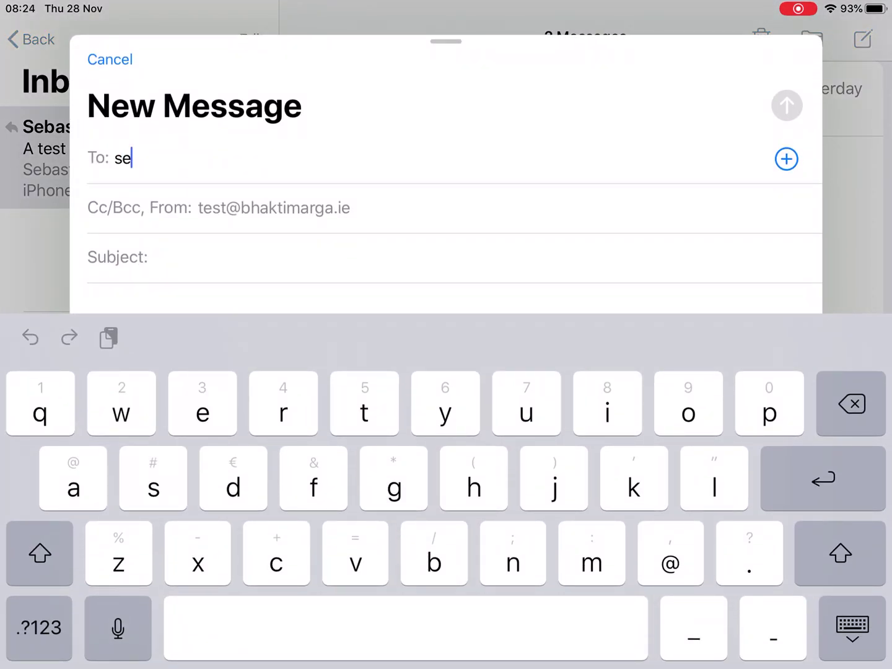
type("b")
left_click(139, 272)
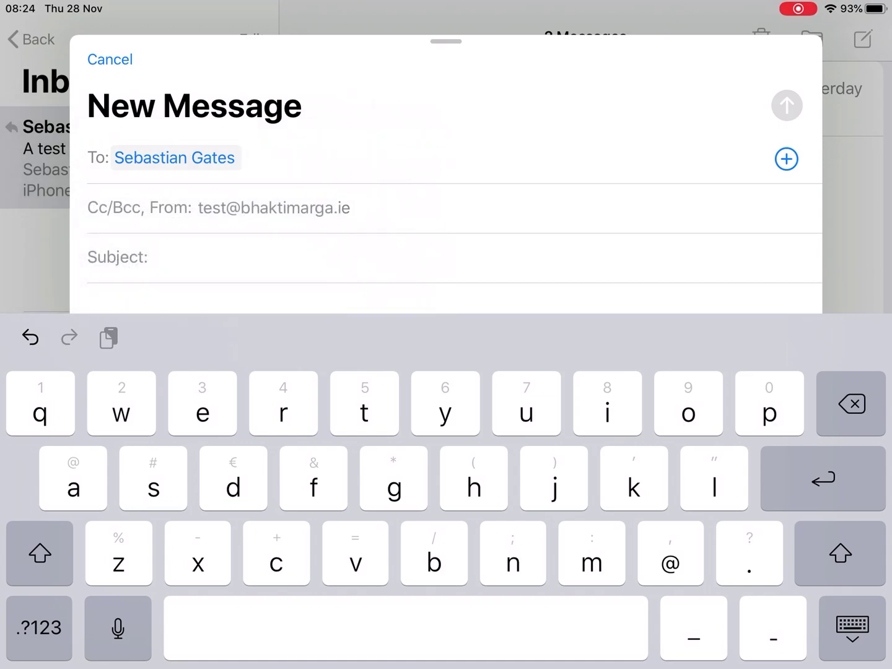
key("Return")
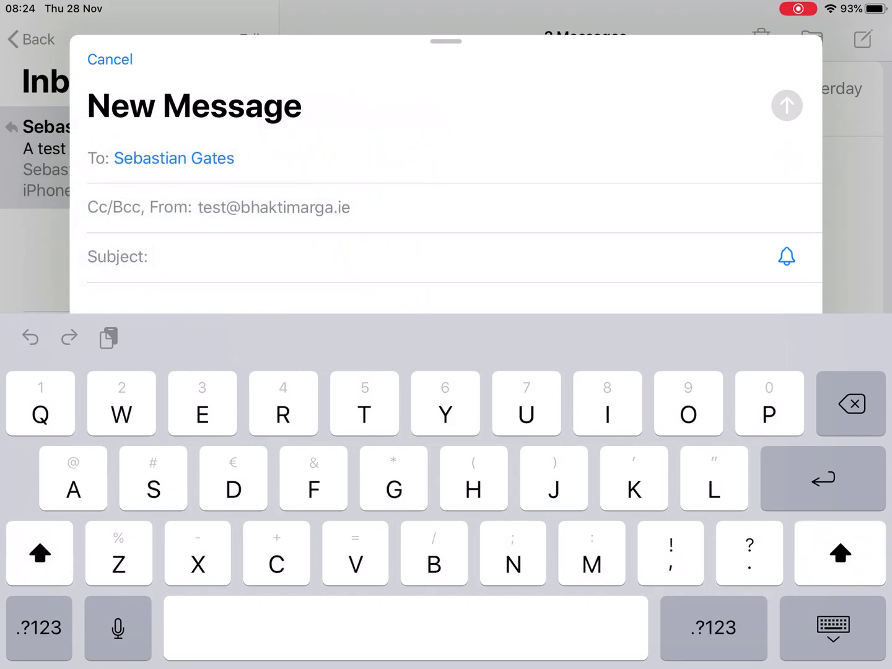
type("A")
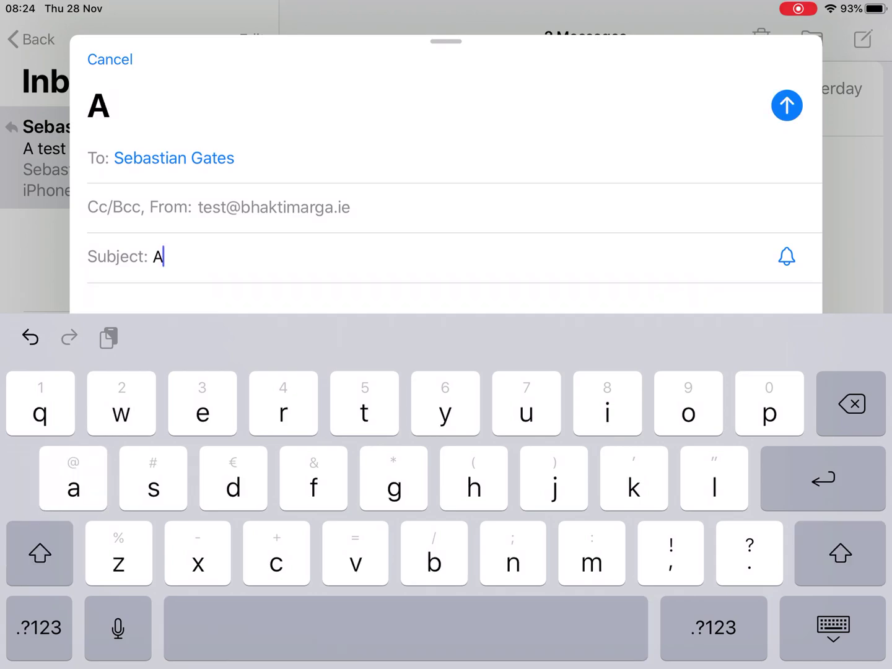
type(" mess")
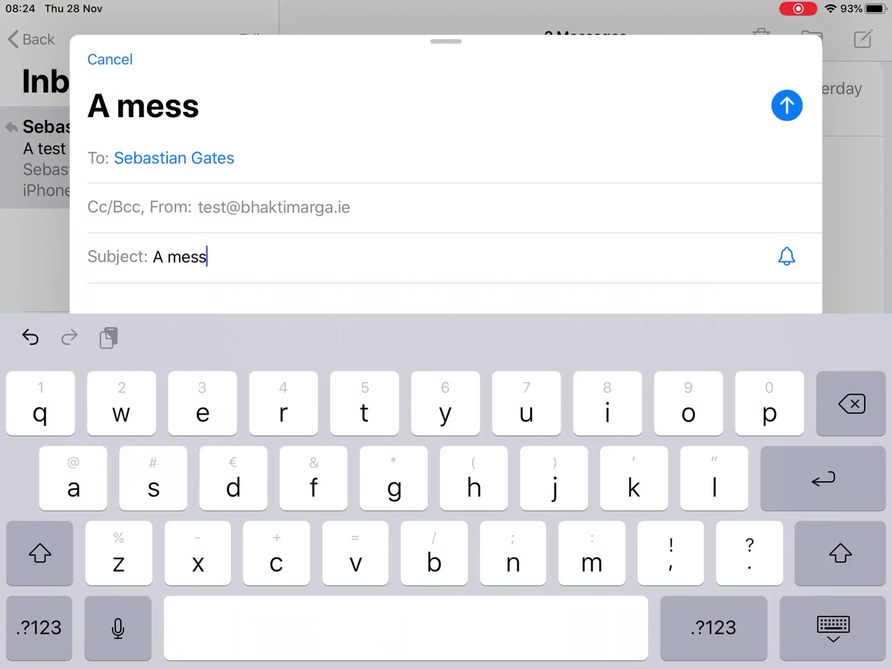
type("age fro")
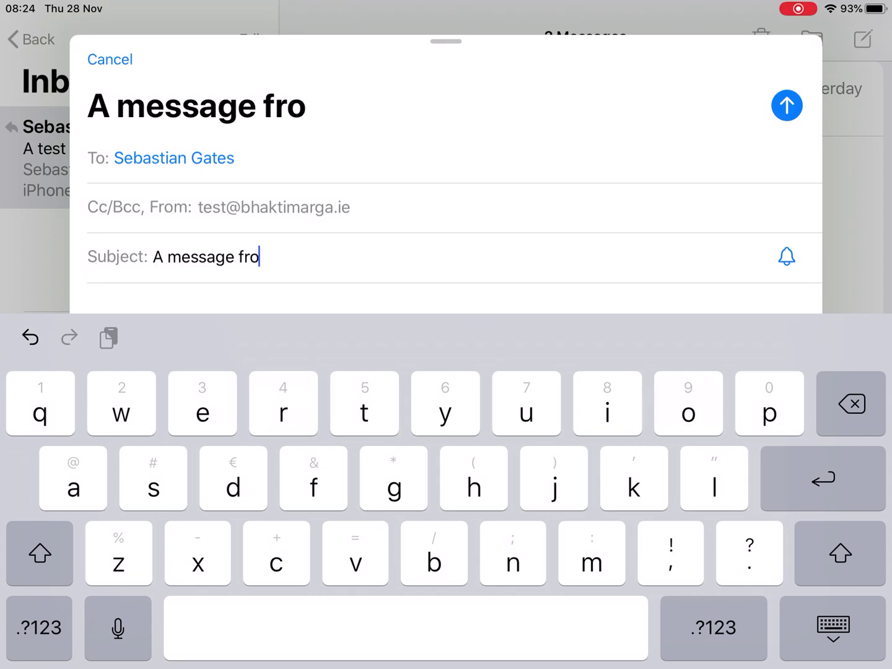
type("m this video")
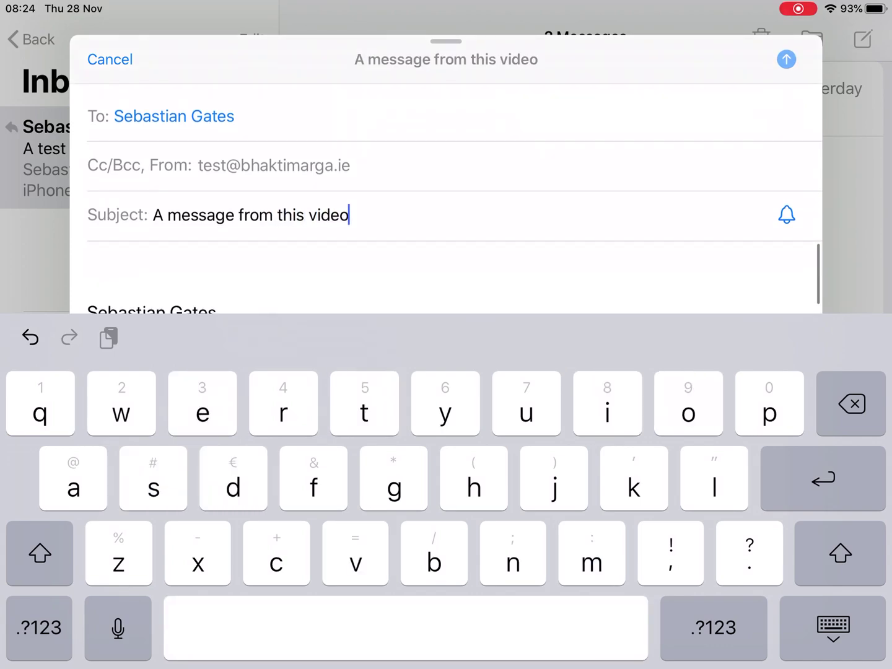
key("Return")
type("He")
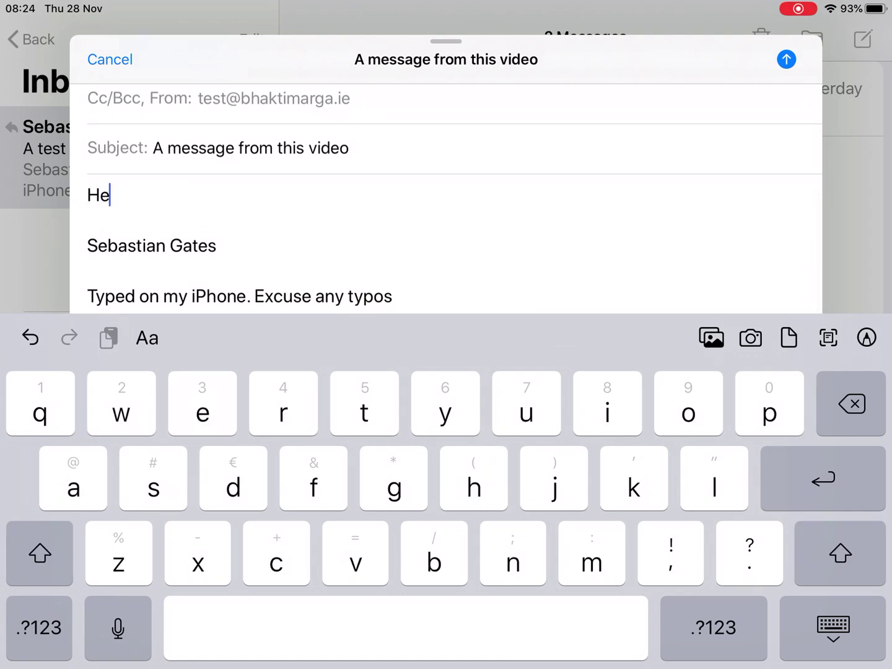
type("llo seb")
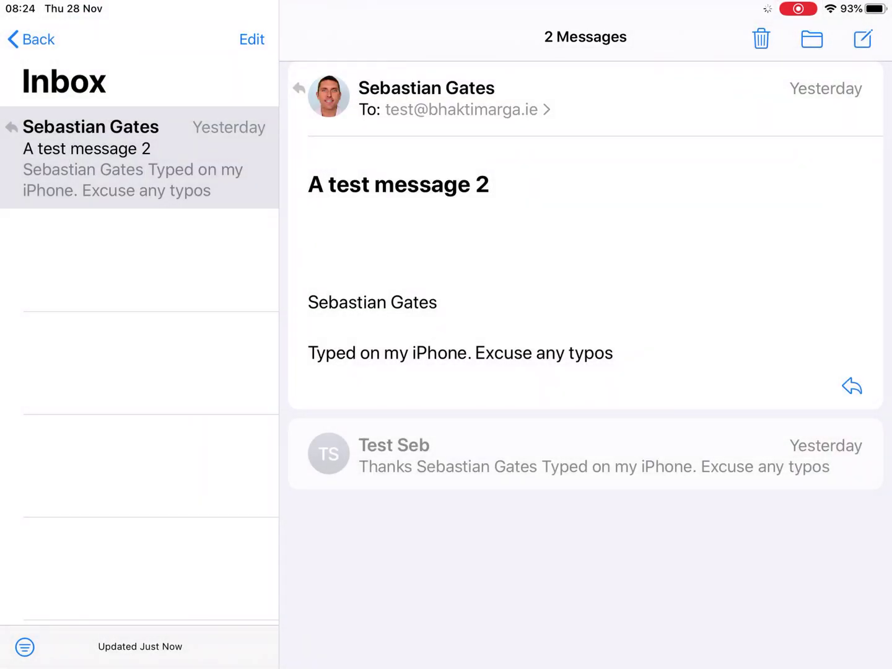
Check All Inboxes and the Gmail inbox for the new test message
left_click(31, 39)
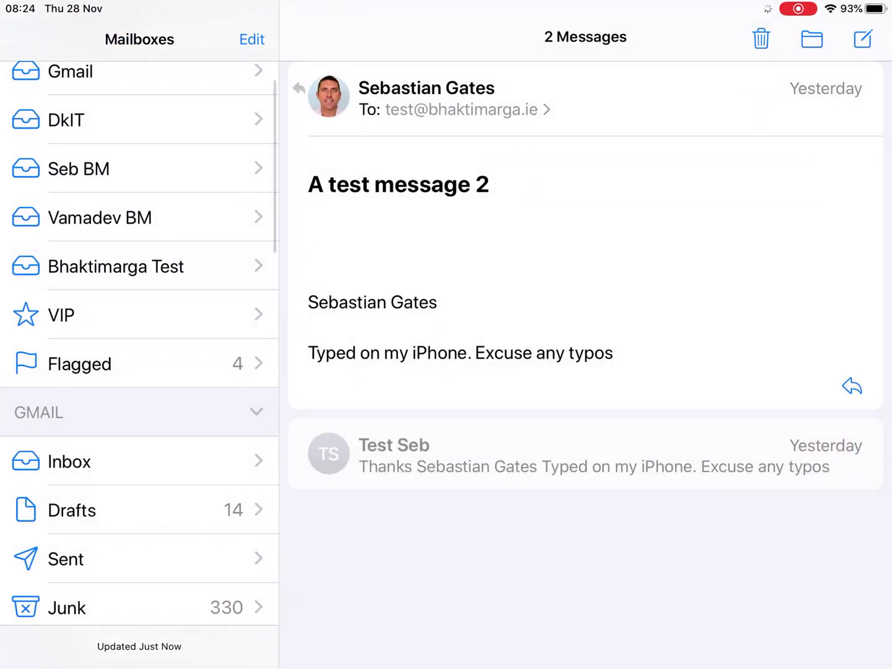
scroll(140, 310, "up", 3)
left_click(90, 130)
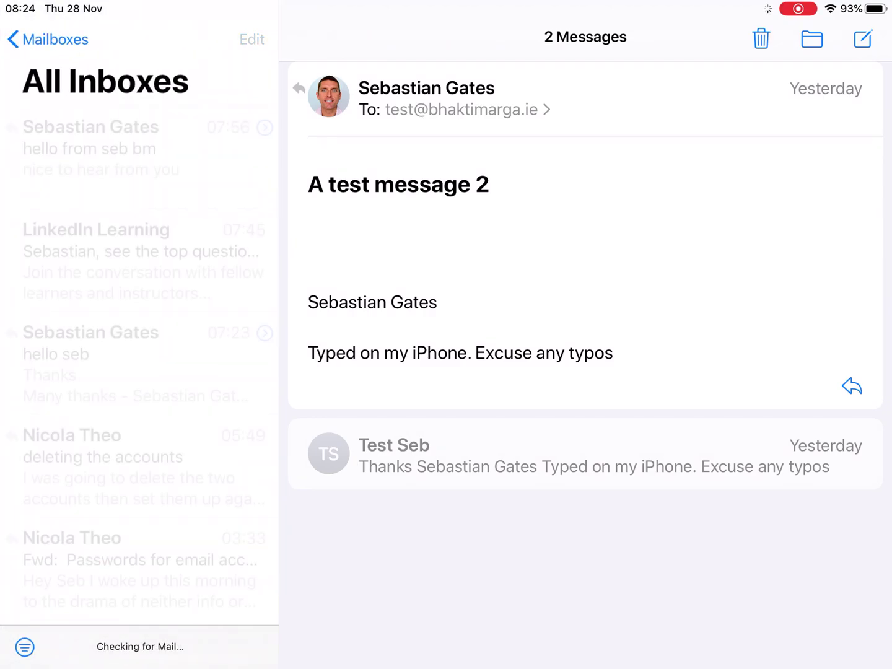
left_click(55, 39)
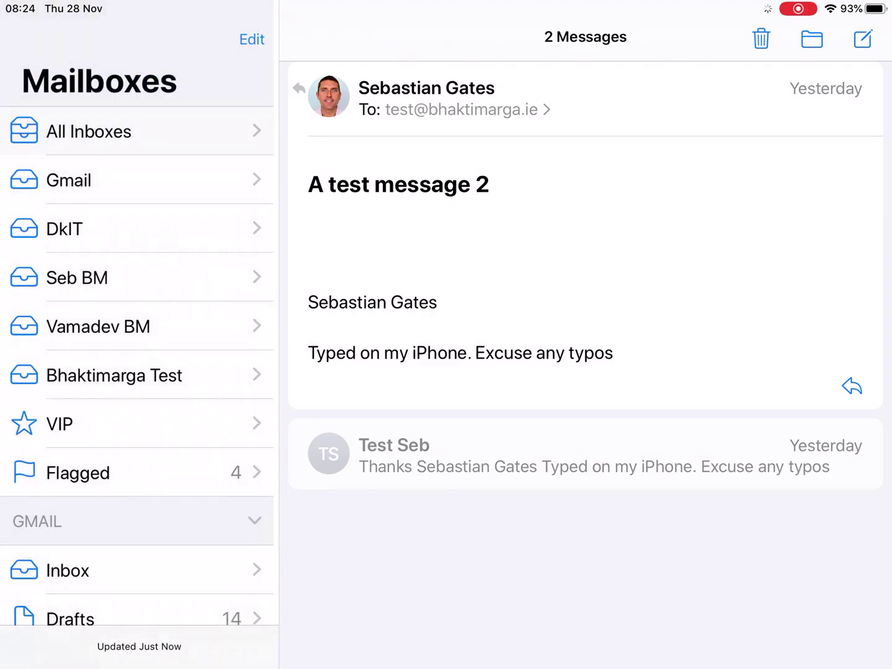
left_click(68, 179)
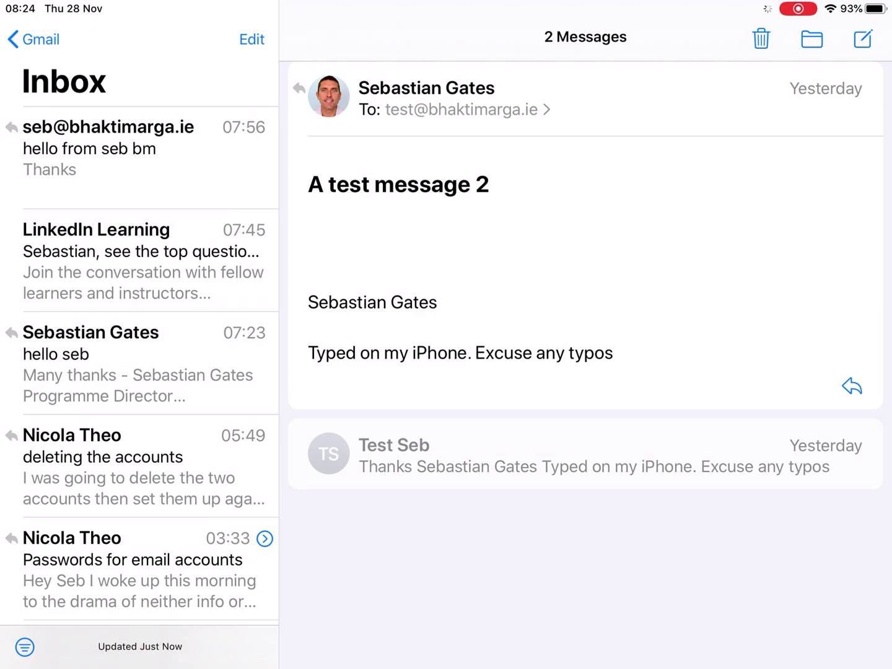
left_click(33, 39)
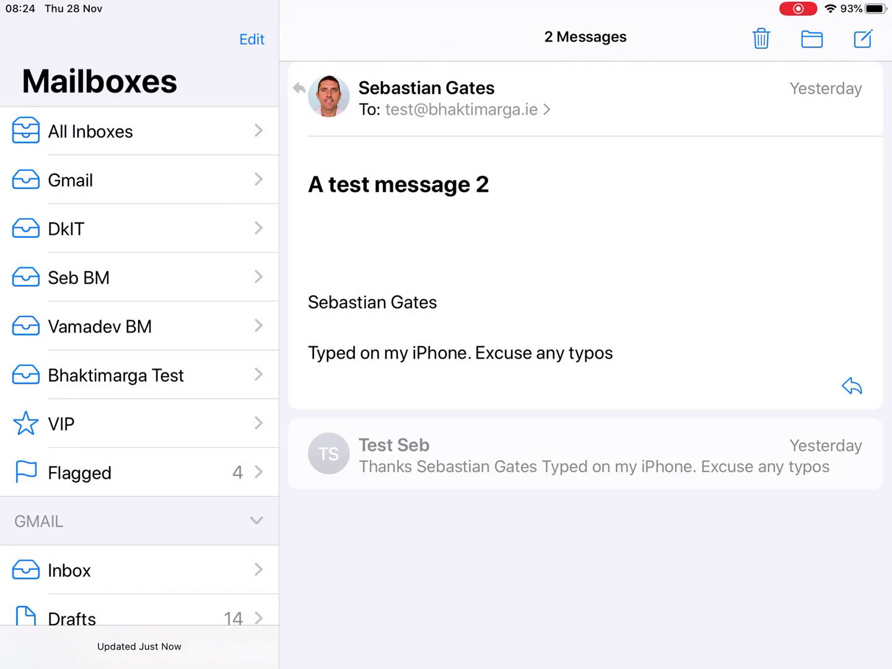
Open the 'A message from this video' Test Email in the Gmail Junk folder
scroll(139, 340, "down", 5)
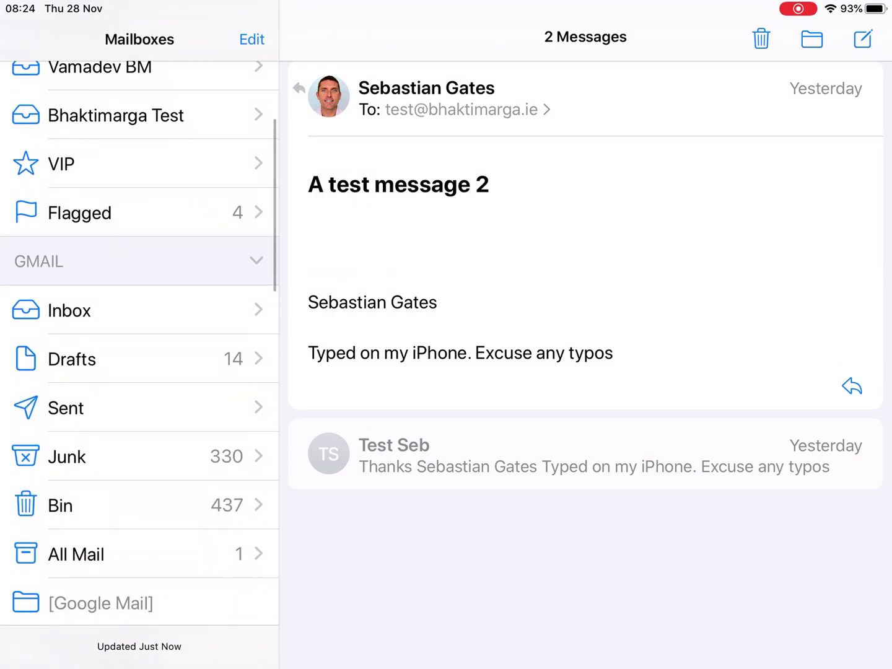
left_click(67, 456)
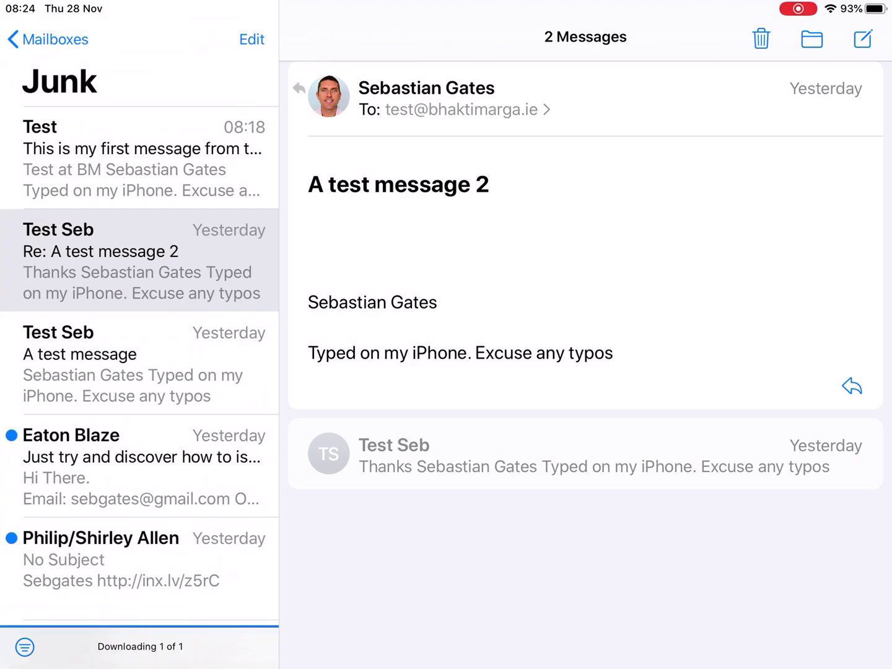
left_click(143, 159)
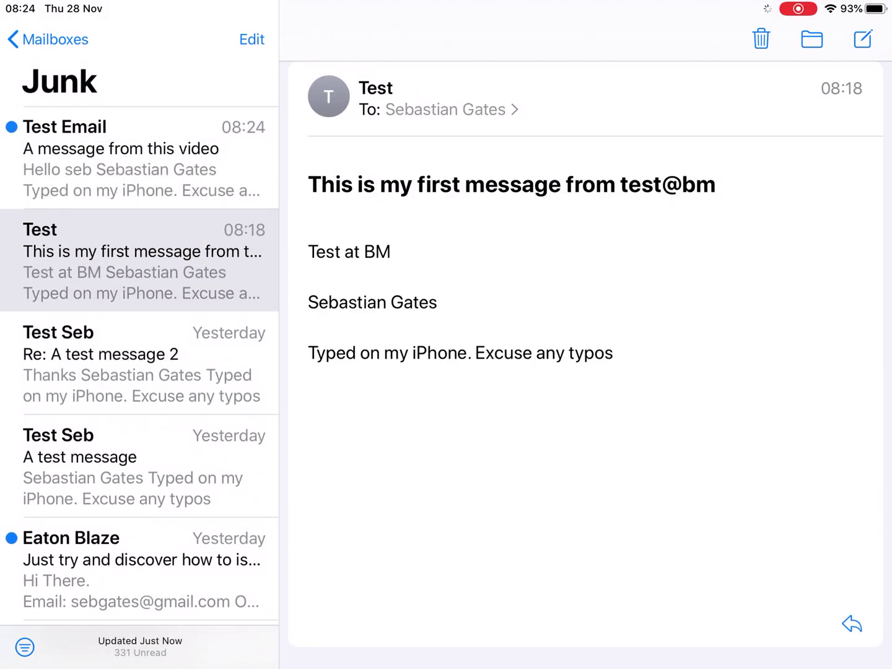
left_click(142, 158)
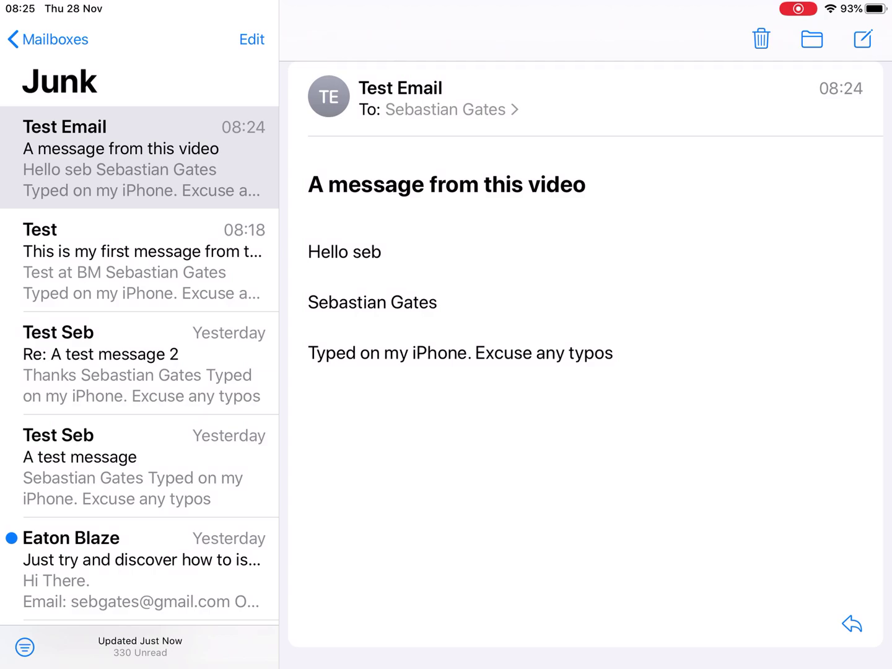
left_click(852, 623)
Send the reply 'This is a reply' to the test email
left_click(576, 310)
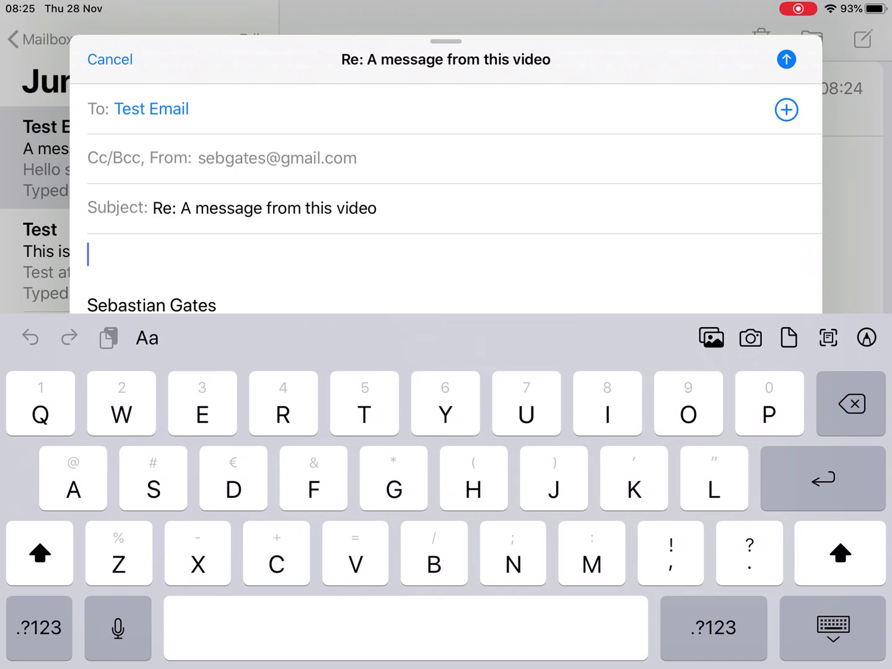
type("T")
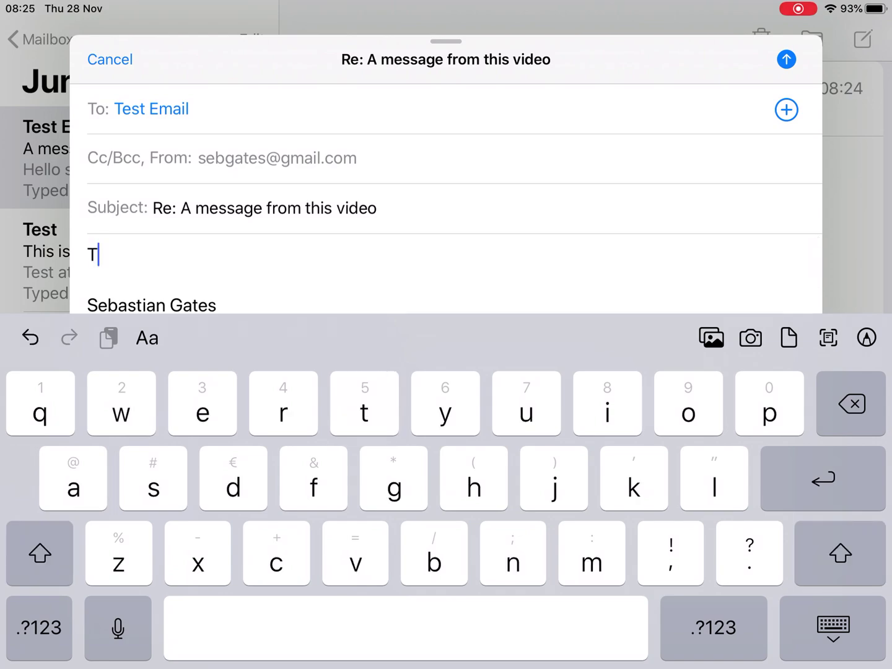
type("his is a repl")
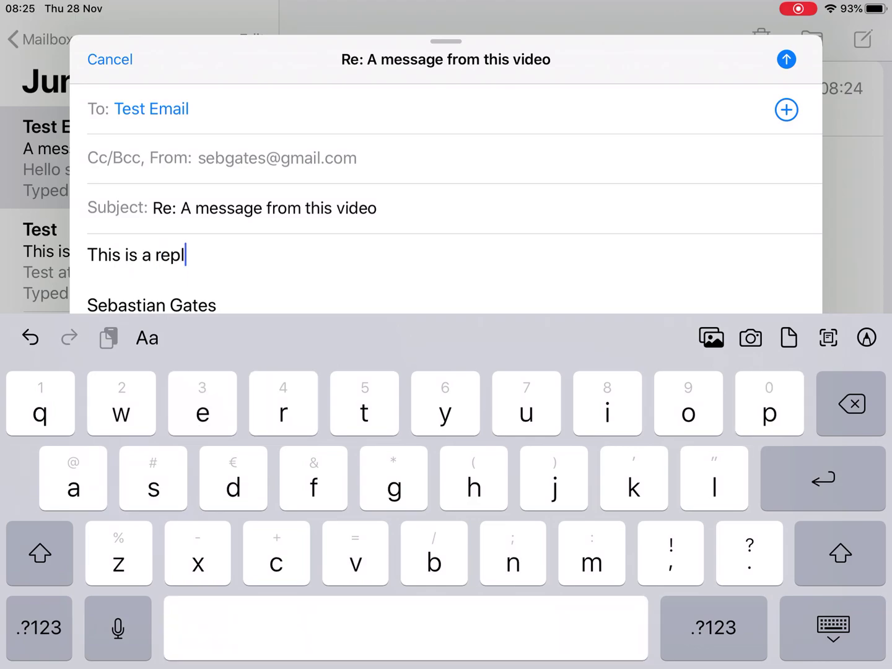
type("y")
left_click(787, 58)
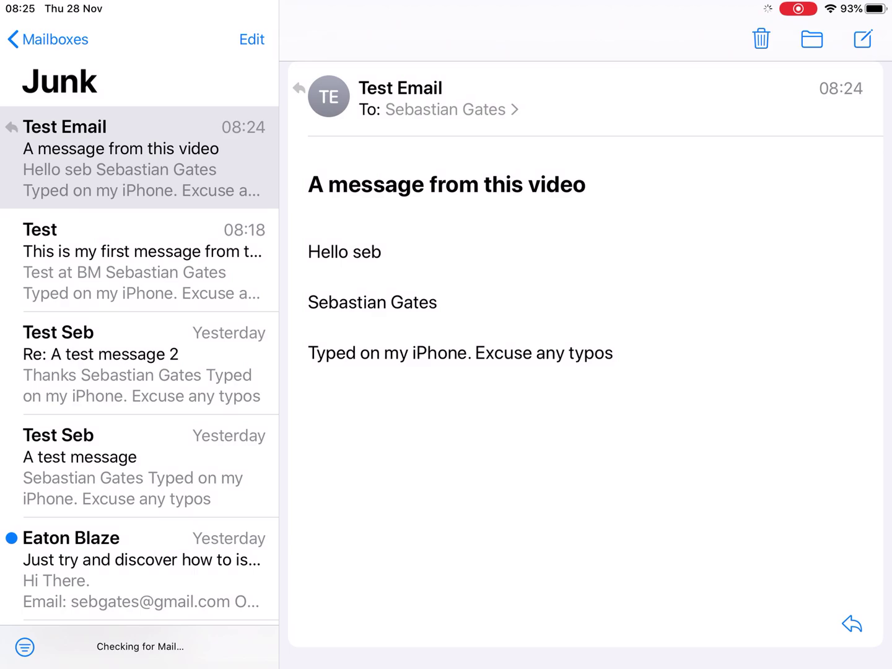
left_click(48, 39)
Open the Bhaktimarga Test inbox to read the reply 'Re: A message from this video'
scroll(140, 310, "up", 5)
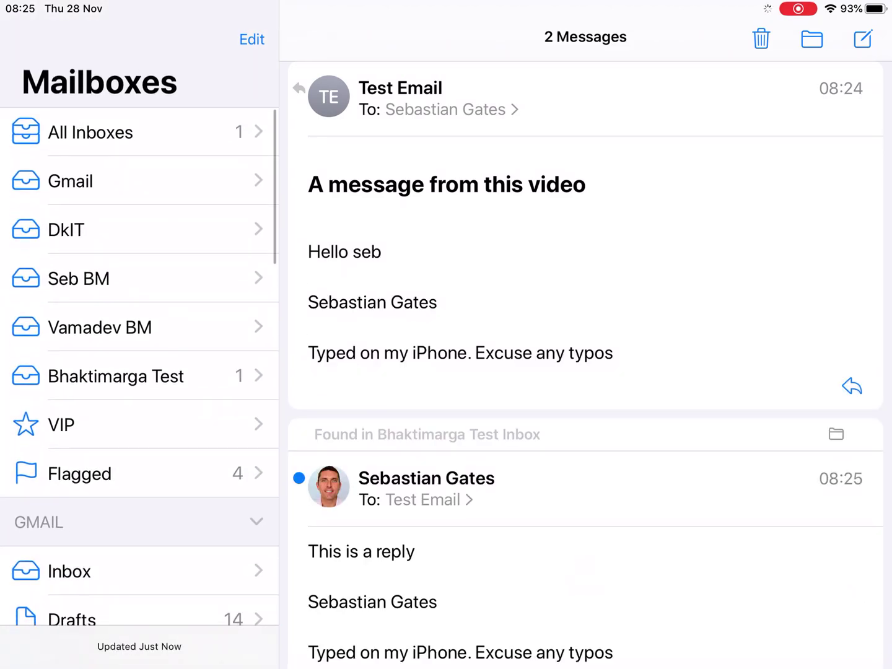
left_click(115, 376)
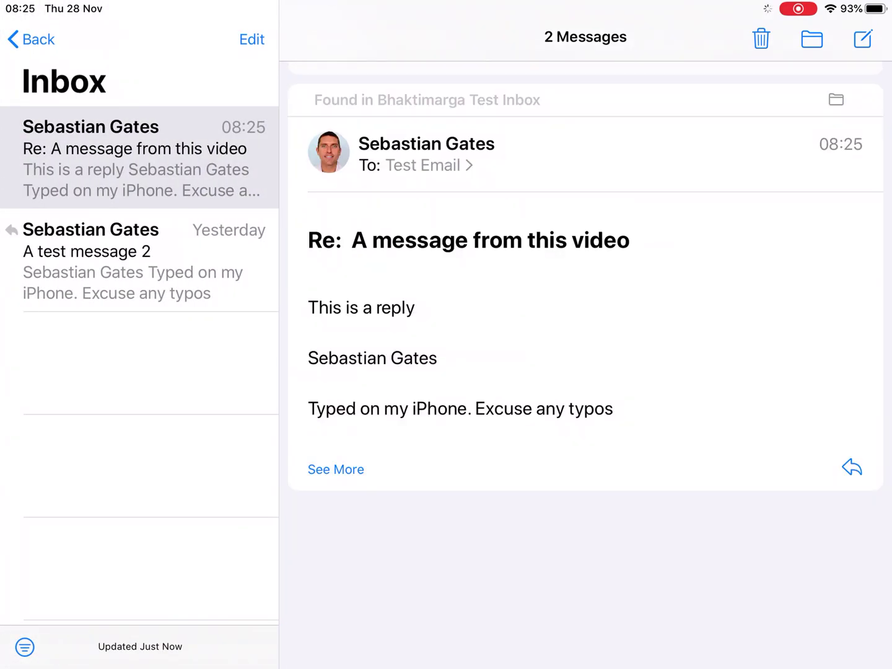